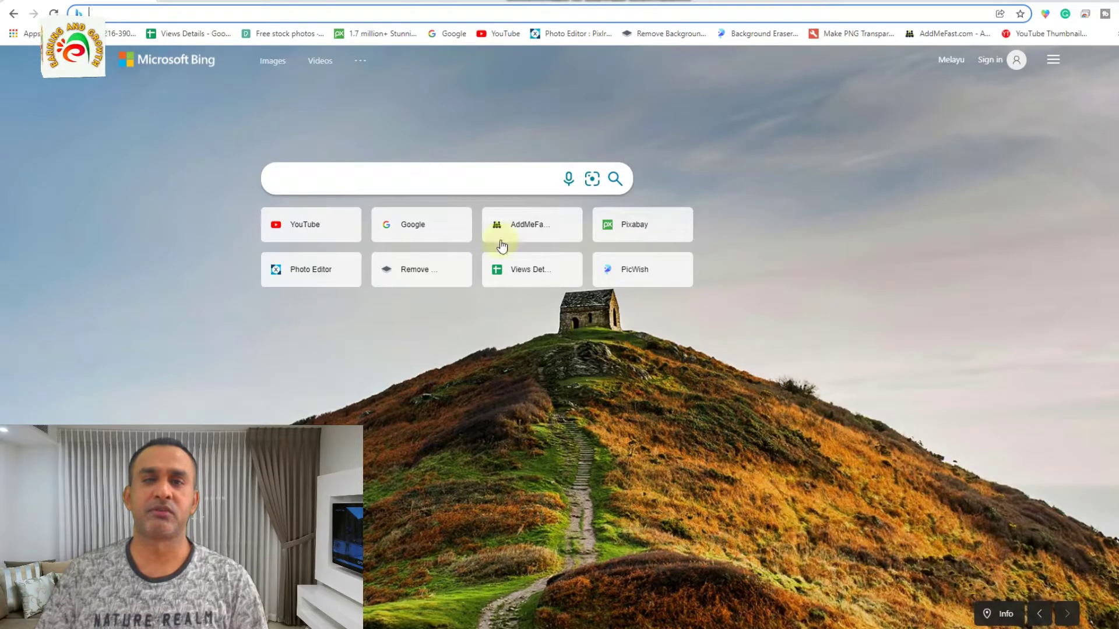
Step: Open Google and search for picwish
{"action": "left_click", "coordinate": [418, 223]}
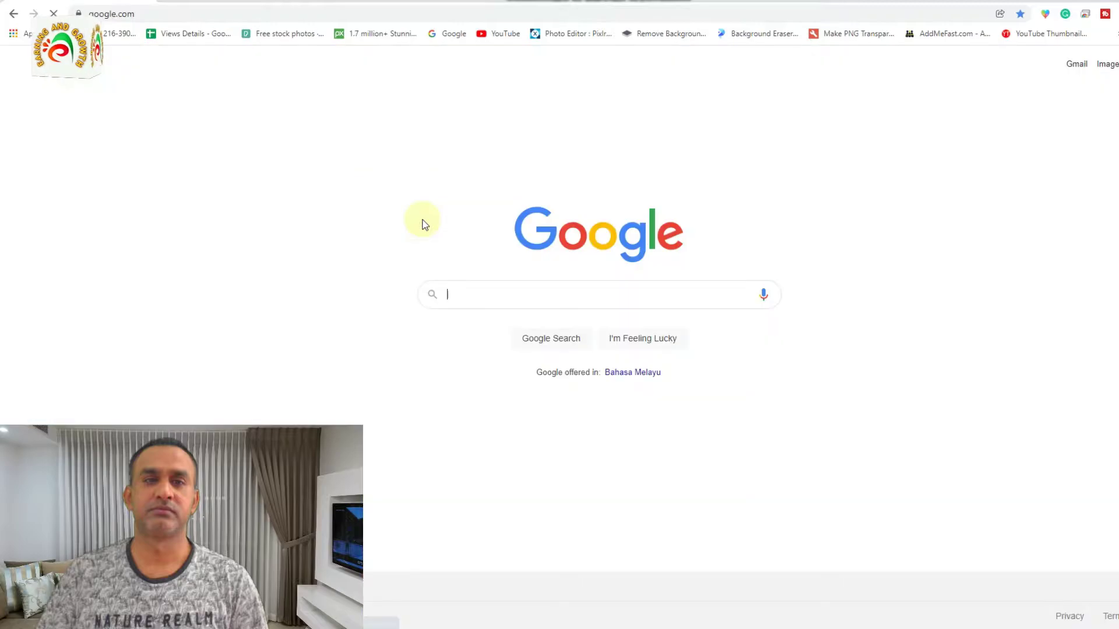
{"action": "left_click", "coordinate": [483, 302]}
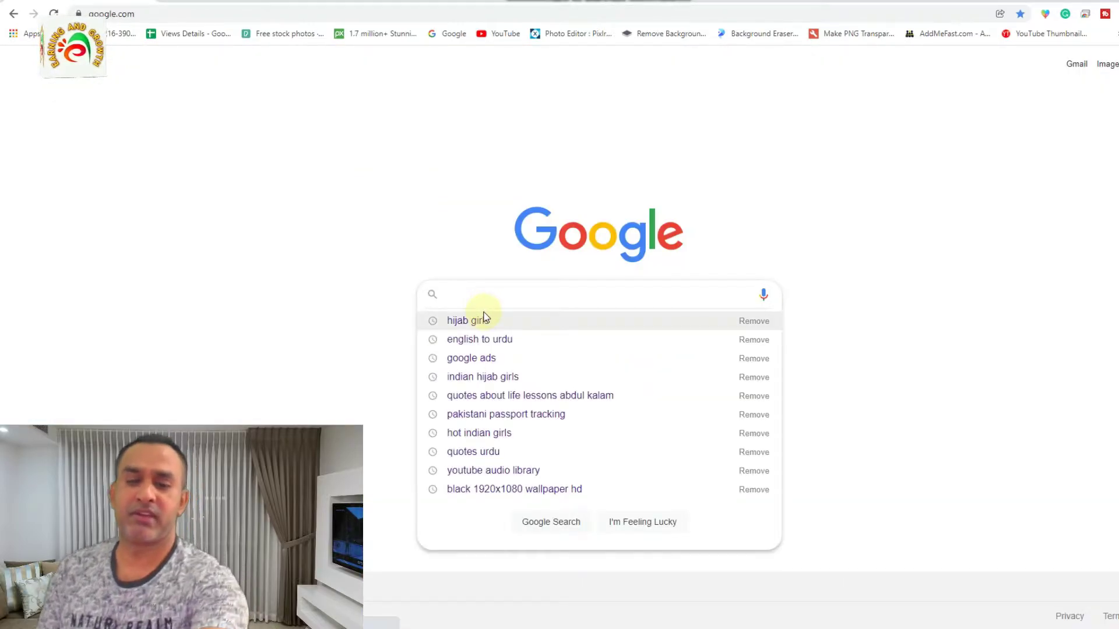
{"action": "type", "text": "pic"}
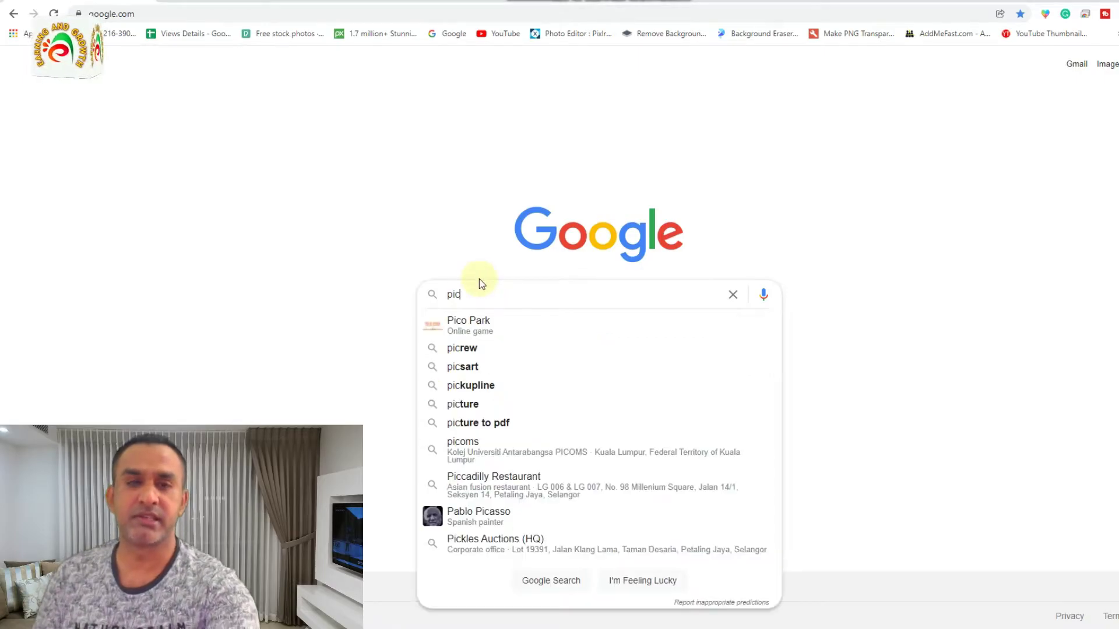
{"action": "type", "text": "w"}
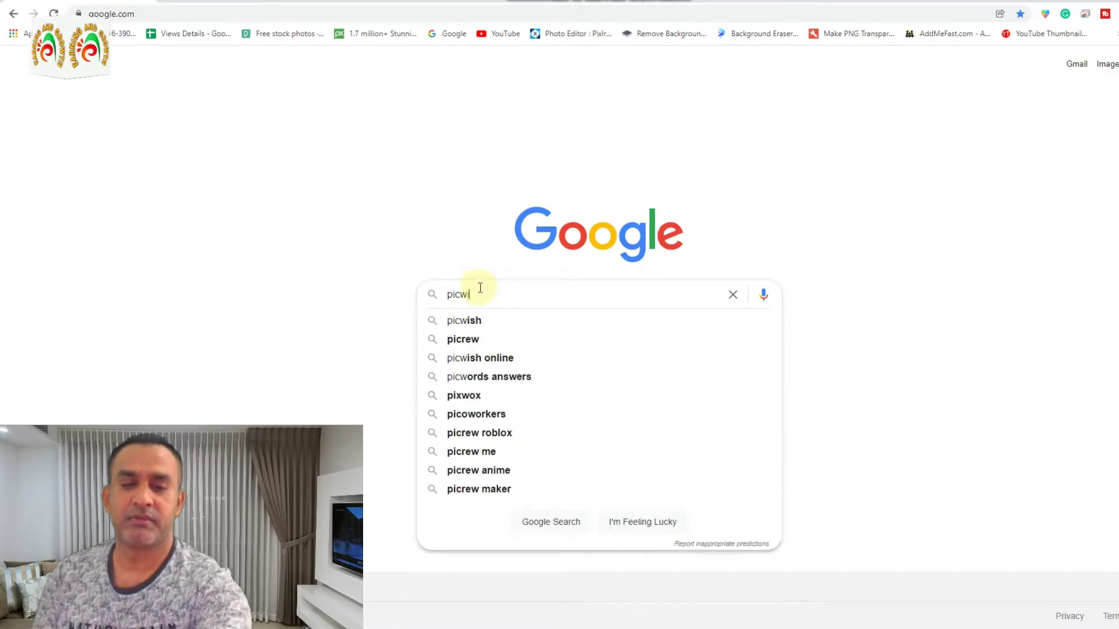
{"action": "type", "text": "ish"}
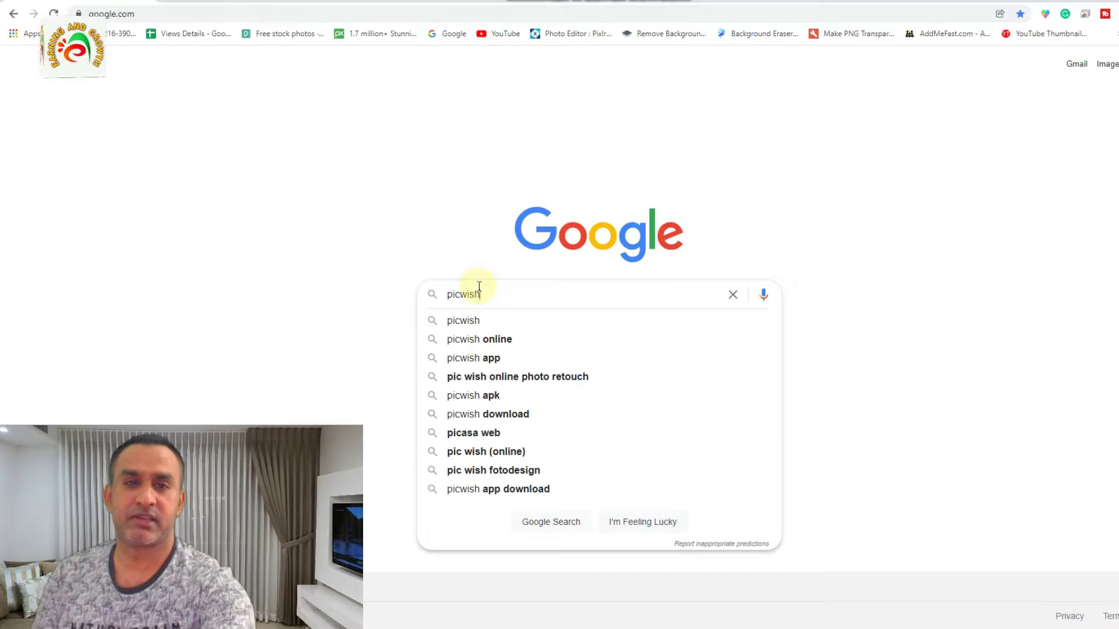
{"action": "left_click", "coordinate": [466, 321]}
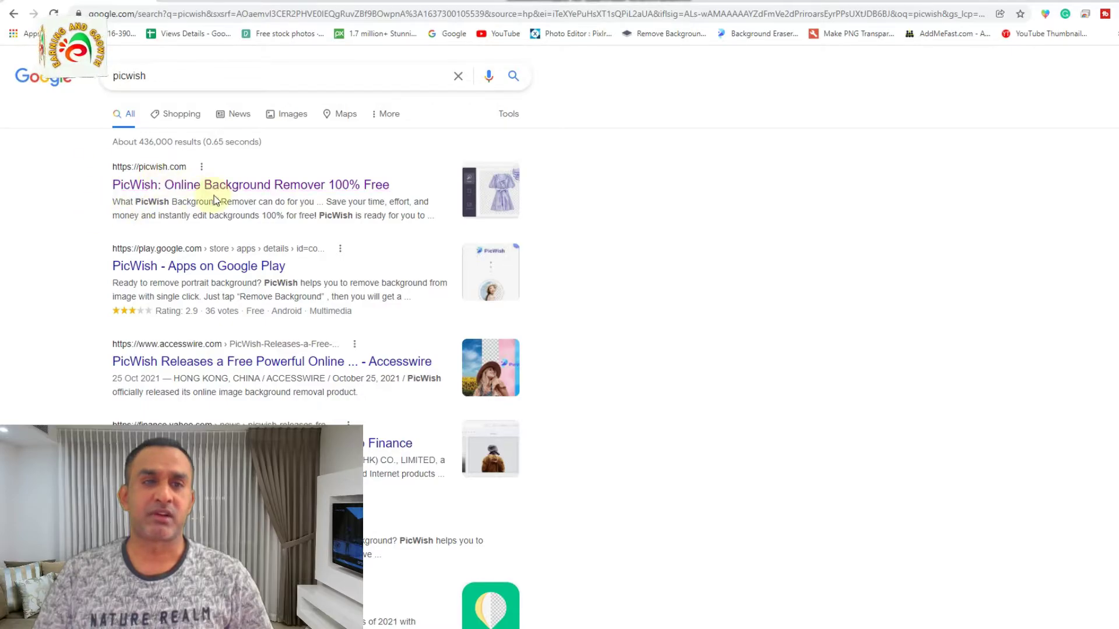
Step: Open the PicWish online background remover and upload the headscarf portrait from the Downloads folder for background removal
{"action": "left_click", "coordinate": [162, 185]}
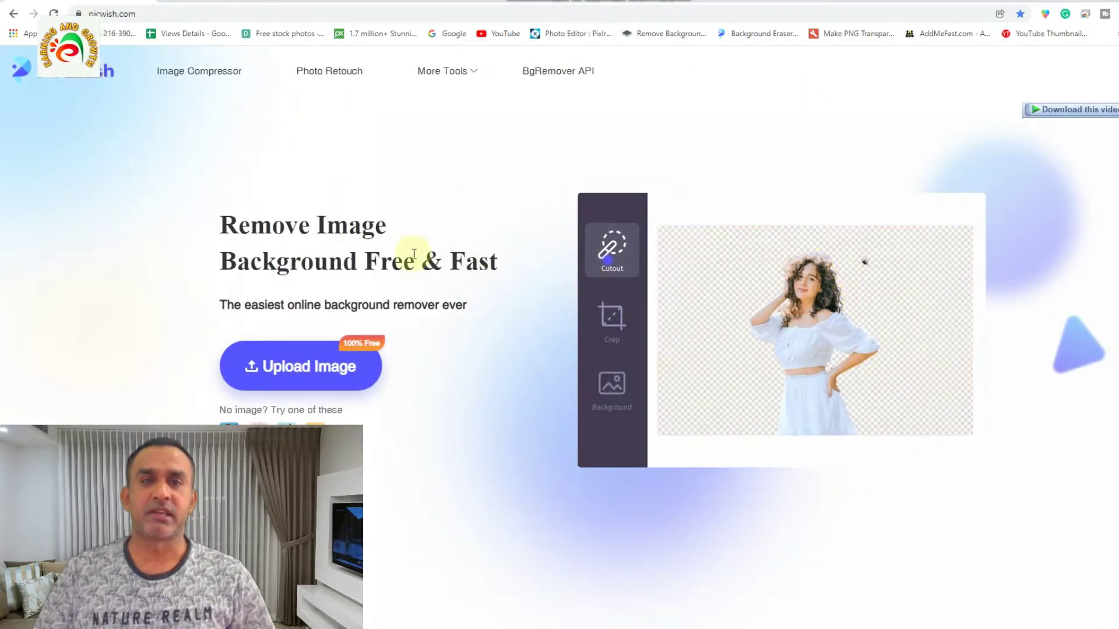
{"action": "left_click", "coordinate": [315, 373]}
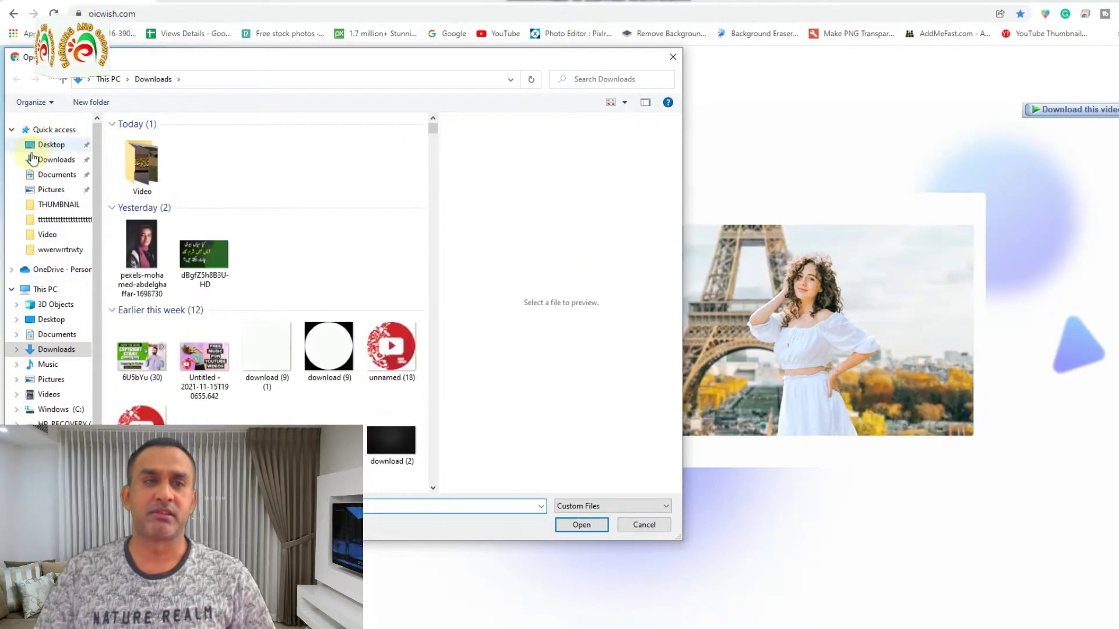
{"action": "left_click", "coordinate": [119, 250]}
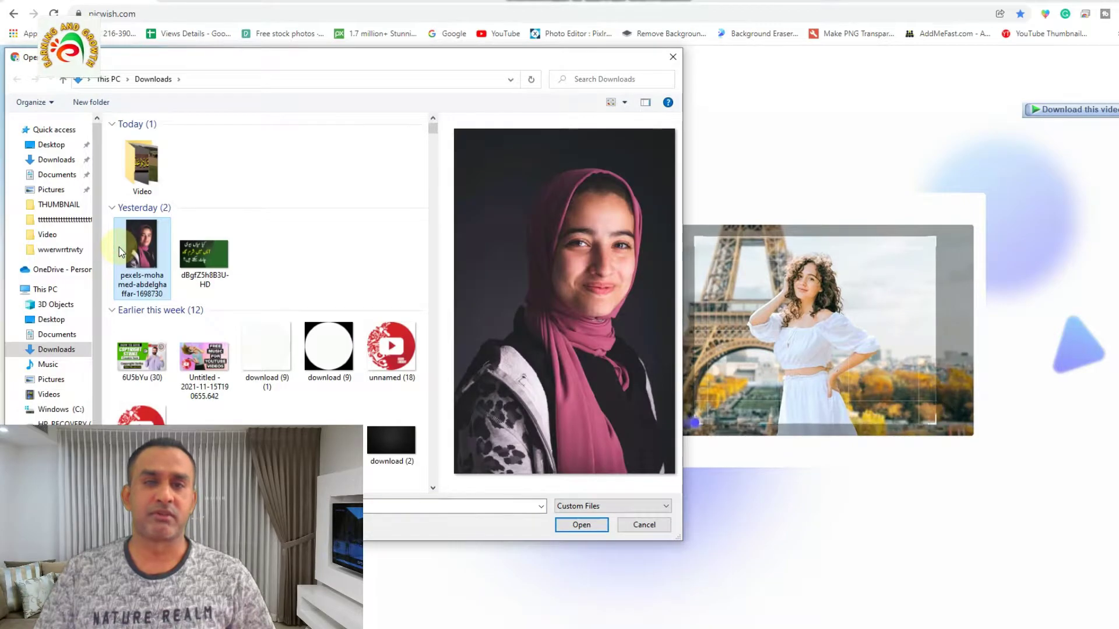
{"action": "left_click", "coordinate": [574, 525]}
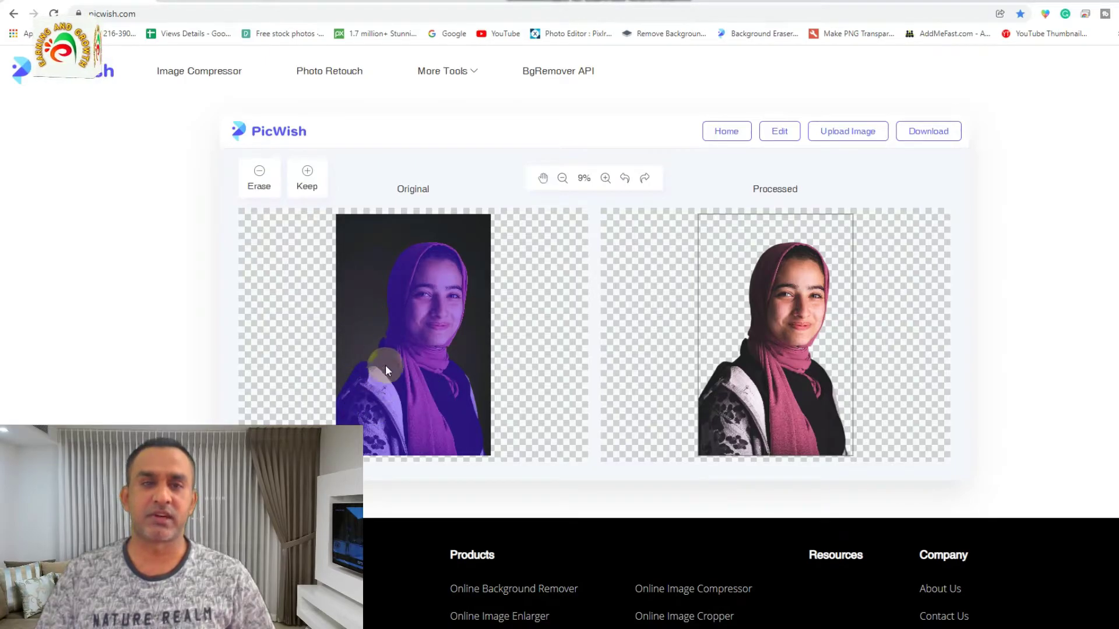
Step: Enlarge the Erase brush slightly and erase small strokes on the subject's shoulder in the original image
{"action": "left_click", "coordinate": [255, 185]}
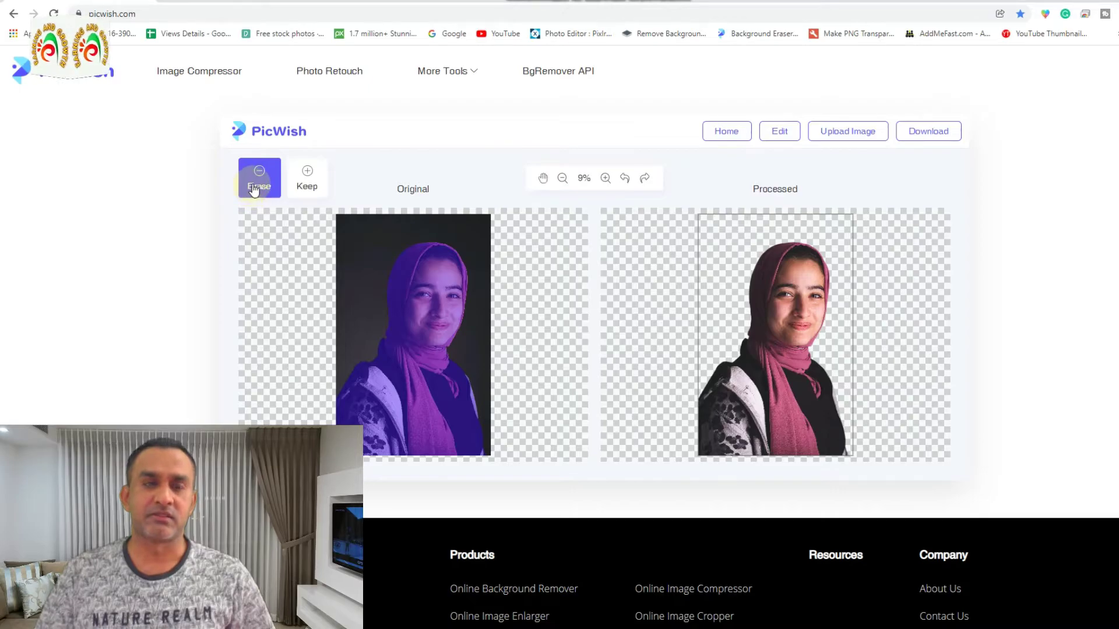
{"action": "left_click", "coordinate": [255, 185]}
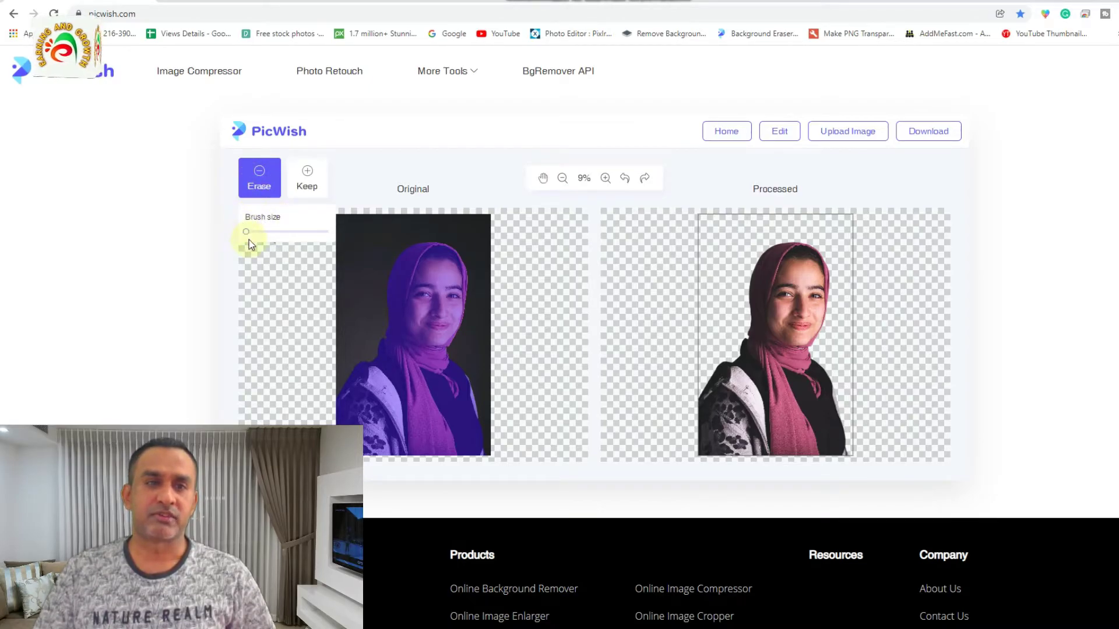
{"action": "left_click_drag", "start_coordinate": [246, 232], "coordinate": [261, 232]}
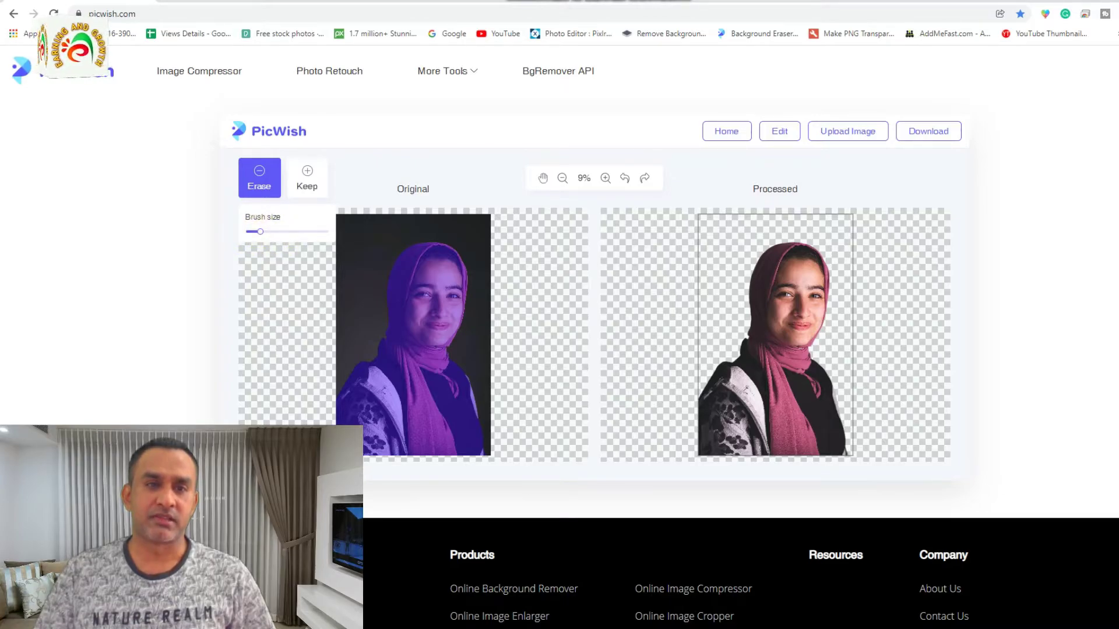
{"action": "left_click", "coordinate": [376, 357]}
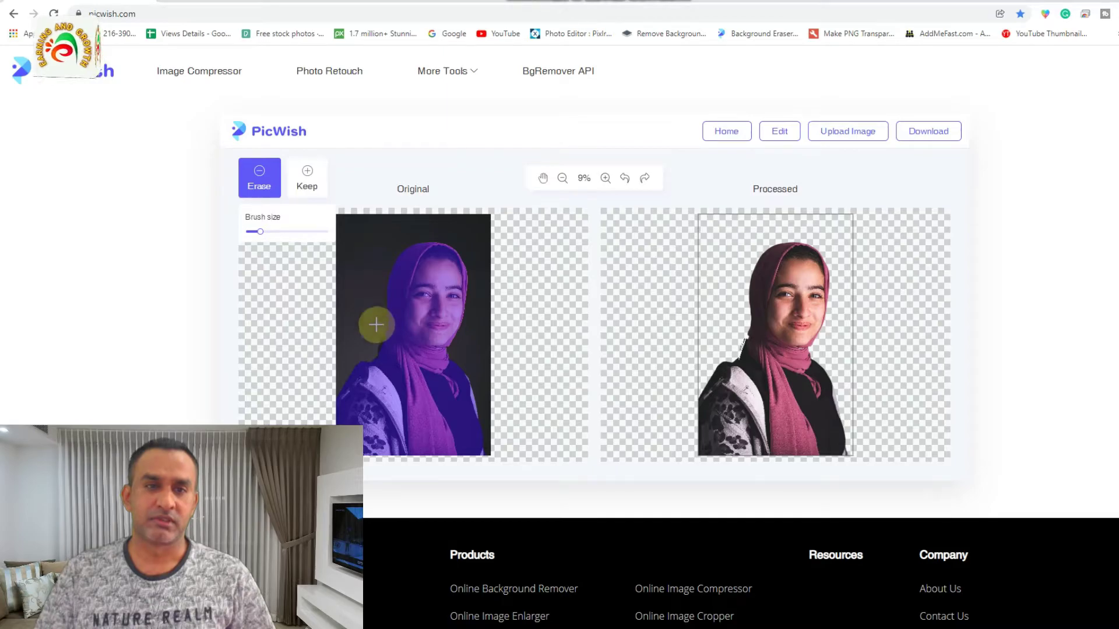
{"action": "left_click", "coordinate": [384, 377]}
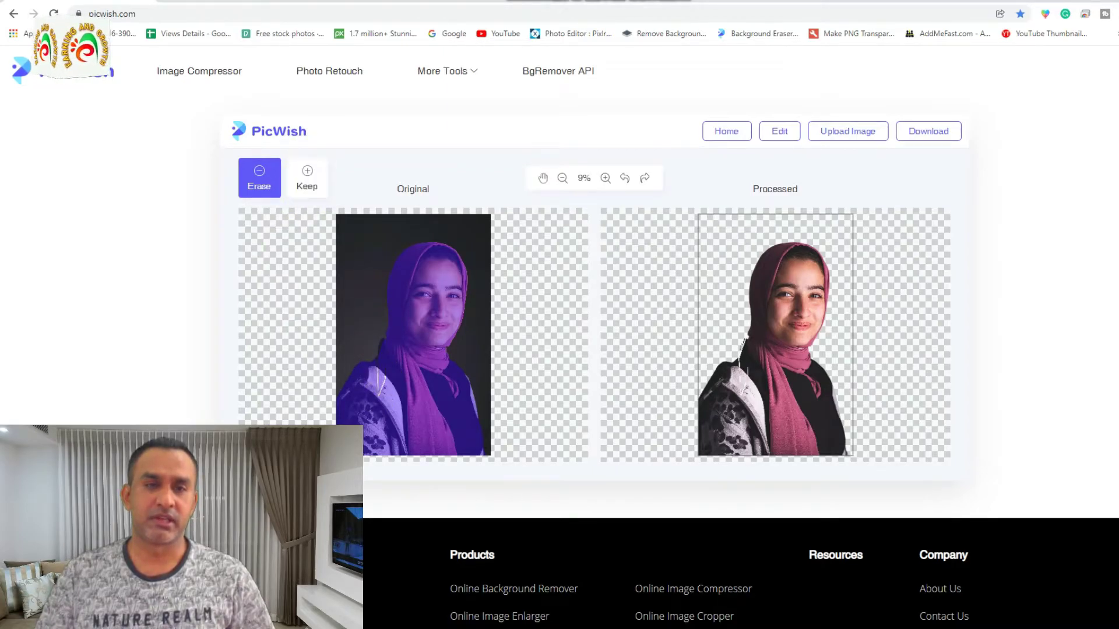
Step: Set the Erase brush to its maximum size and erase broad strokes across the subject's face, headscarf and shoulder
{"action": "left_click", "coordinate": [275, 195]}
{"action": "left_click_drag", "start_coordinate": [262, 232], "coordinate": [328, 232]}
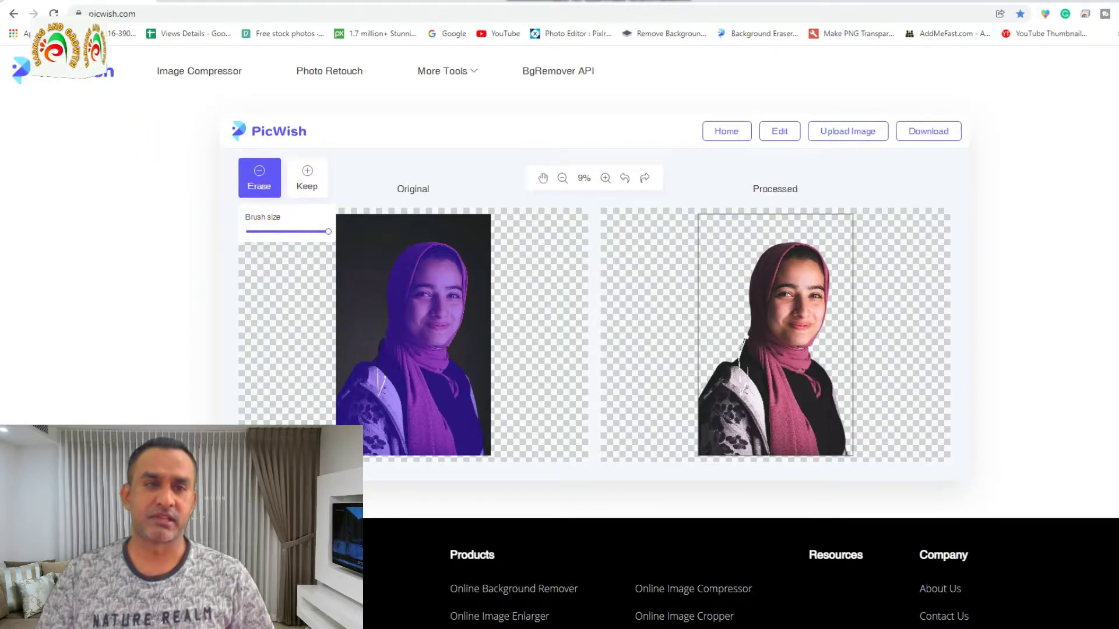
{"action": "mouse_move", "coordinate": [419, 390]}
{"action": "left_mouse_down"}
{"action": "mouse_move", "coordinate": [376, 410]}
{"action": "mouse_move", "coordinate": [400, 298]}
{"action": "mouse_move", "coordinate": [365, 387]}
{"action": "mouse_move", "coordinate": [429, 240]}
{"action": "mouse_move", "coordinate": [399, 382]}
{"action": "mouse_move", "coordinate": [422, 263]}
{"action": "mouse_move", "coordinate": [388, 343]}
{"action": "mouse_move", "coordinate": [394, 315]}
{"action": "left_mouse_up"}
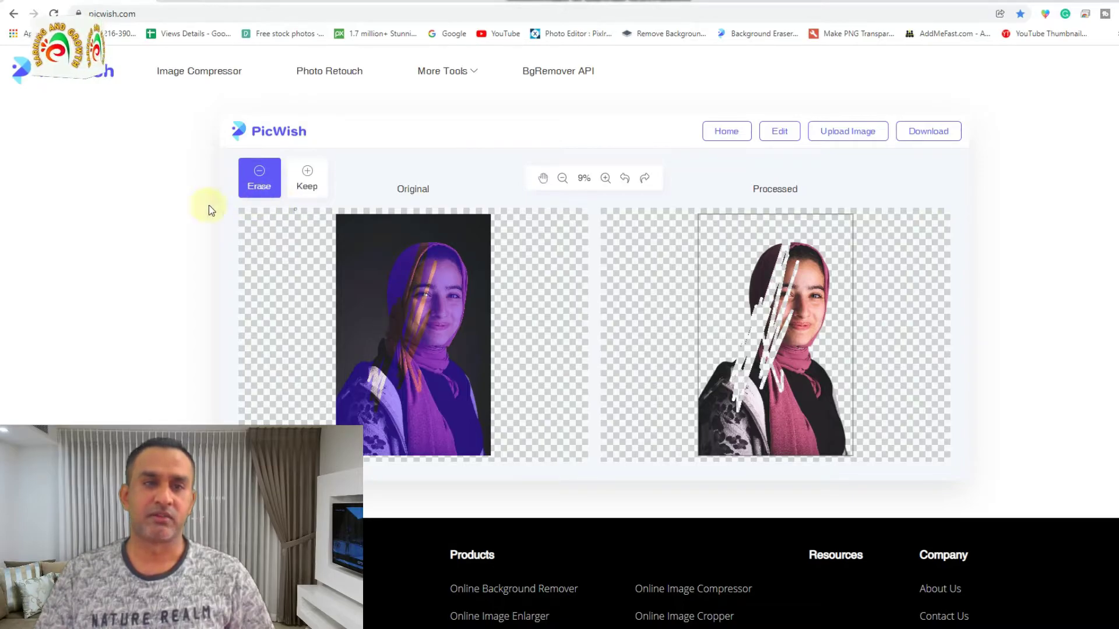
Step: Restore the erased face, headscarf and shoulder areas using the Keep brush at its maximum size
{"action": "left_click", "coordinate": [309, 189]}
{"action": "left_click_drag", "start_coordinate": [245, 231], "coordinate": [332, 234]}
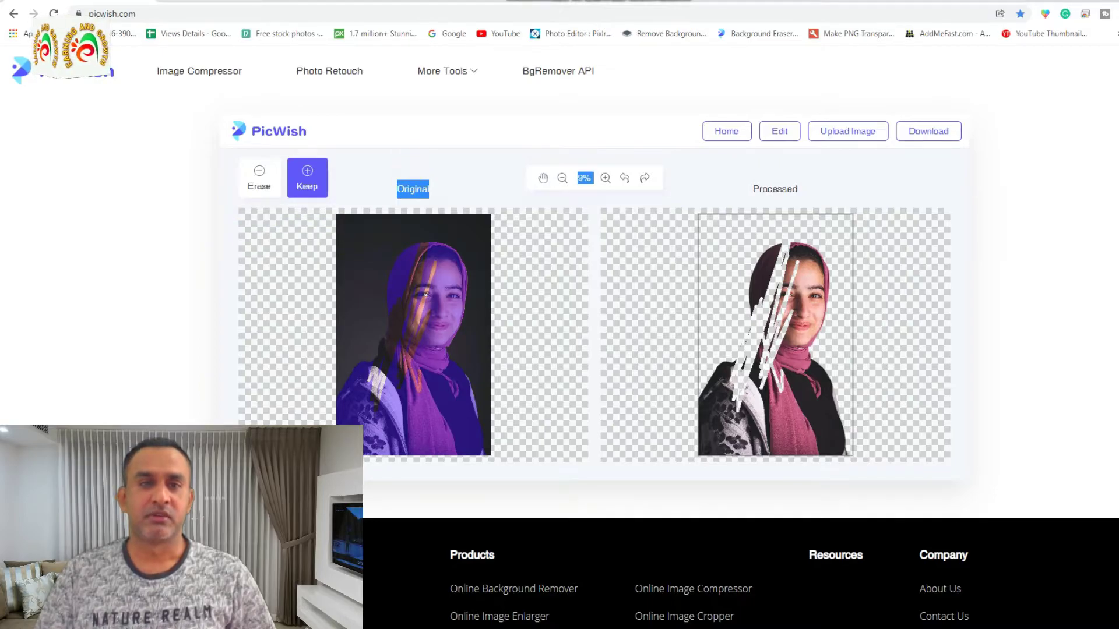
{"action": "mouse_move", "coordinate": [423, 268]}
{"action": "left_mouse_down"}
{"action": "mouse_move", "coordinate": [412, 352]}
{"action": "mouse_move", "coordinate": [452, 228]}
{"action": "mouse_move", "coordinate": [390, 394]}
{"action": "mouse_move", "coordinate": [406, 304]}
{"action": "mouse_move", "coordinate": [462, 209]}
{"action": "mouse_move", "coordinate": [420, 316]}
{"action": "mouse_move", "coordinate": [396, 341]}
{"action": "mouse_move", "coordinate": [411, 261]}
{"action": "mouse_move", "coordinate": [361, 404]}
{"action": "mouse_move", "coordinate": [373, 365]}
{"action": "mouse_move", "coordinate": [362, 385]}
{"action": "left_mouse_up"}
{"action": "left_click_drag", "start_coordinate": [401, 289], "coordinate": [366, 424]}
{"action": "mouse_move", "coordinate": [404, 325]}
{"action": "left_mouse_down"}
{"action": "mouse_move", "coordinate": [372, 409]}
{"action": "mouse_move", "coordinate": [396, 393]}
{"action": "mouse_move", "coordinate": [452, 243]}
{"action": "mouse_move", "coordinate": [410, 417]}
{"action": "mouse_move", "coordinate": [430, 312]}
{"action": "mouse_move", "coordinate": [382, 392]}
{"action": "mouse_move", "coordinate": [407, 333]}
{"action": "mouse_move", "coordinate": [367, 422]}
{"action": "mouse_move", "coordinate": [392, 372]}
{"action": "mouse_move", "coordinate": [379, 390]}
{"action": "mouse_move", "coordinate": [384, 375]}
{"action": "mouse_move", "coordinate": [342, 399]}
{"action": "mouse_move", "coordinate": [434, 245]}
{"action": "mouse_move", "coordinate": [418, 280]}
{"action": "mouse_move", "coordinate": [427, 260]}
{"action": "mouse_move", "coordinate": [424, 291]}
{"action": "mouse_move", "coordinate": [437, 253]}
{"action": "mouse_move", "coordinate": [421, 307]}
{"action": "mouse_move", "coordinate": [439, 249]}
{"action": "mouse_move", "coordinate": [417, 347]}
{"action": "mouse_move", "coordinate": [424, 239]}
{"action": "mouse_move", "coordinate": [379, 352]}
{"action": "mouse_move", "coordinate": [412, 292]}
{"action": "mouse_move", "coordinate": [369, 362]}
{"action": "mouse_move", "coordinate": [432, 224]}
{"action": "mouse_move", "coordinate": [410, 272]}
{"action": "left_mouse_up"}
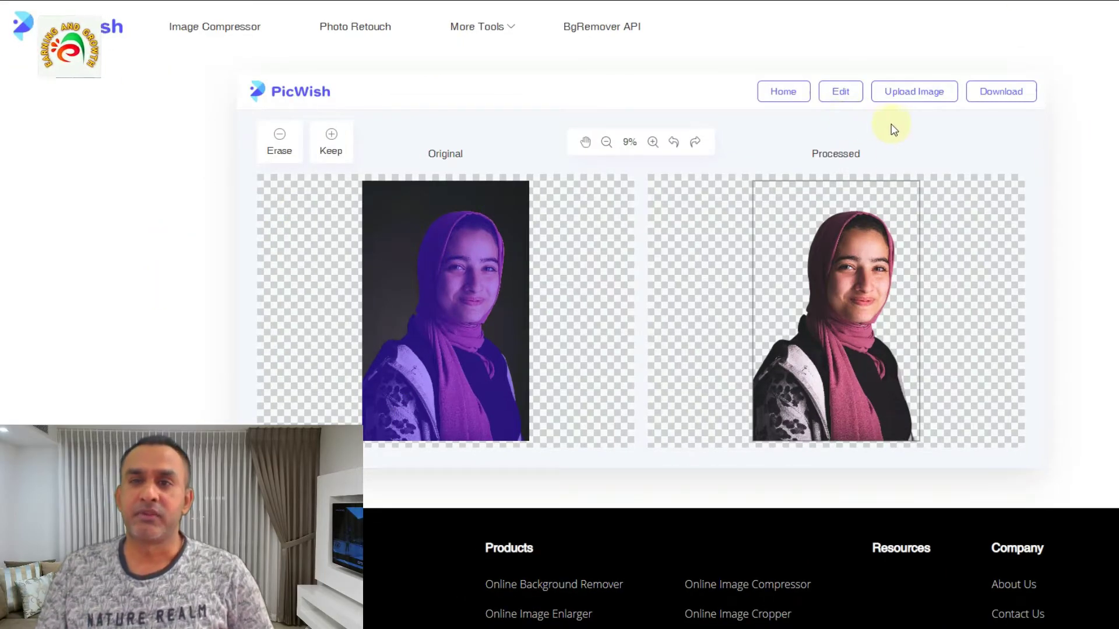
Step: Upload the image girl-1848454 from the Downloads folder to remove its background
{"action": "left_click", "coordinate": [937, 103]}
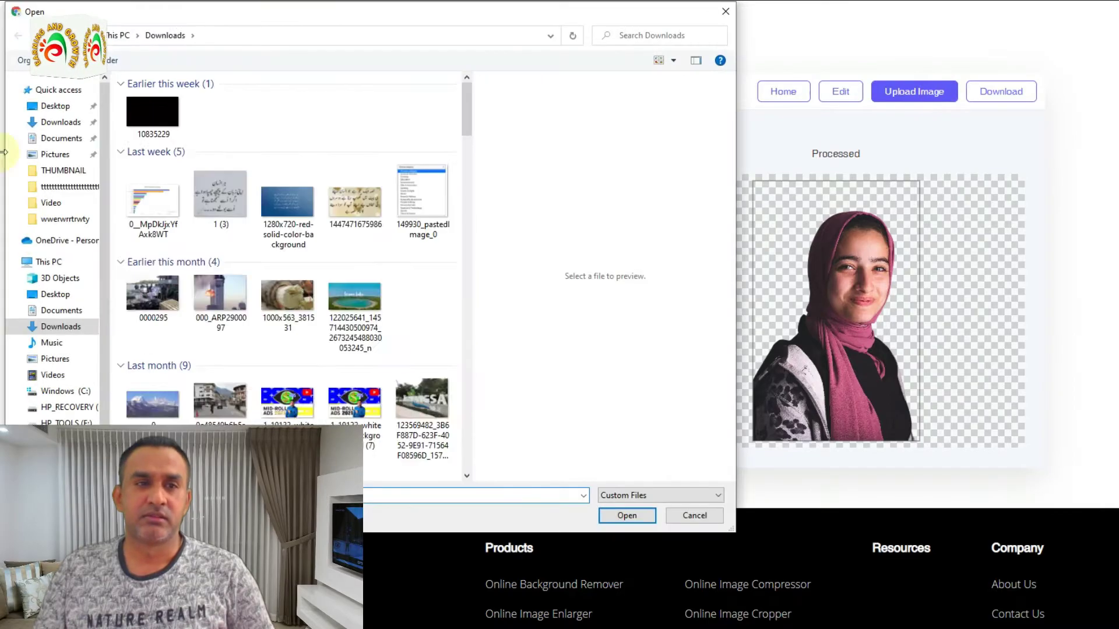
{"action": "left_click", "coordinate": [153, 130]}
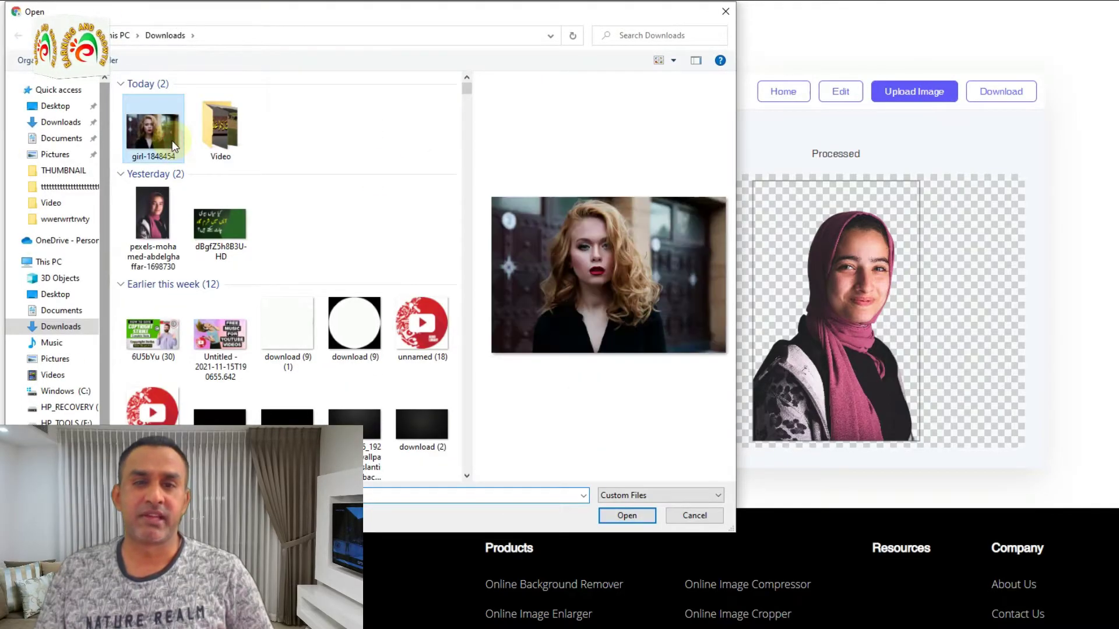
{"action": "left_click", "coordinate": [628, 515]}
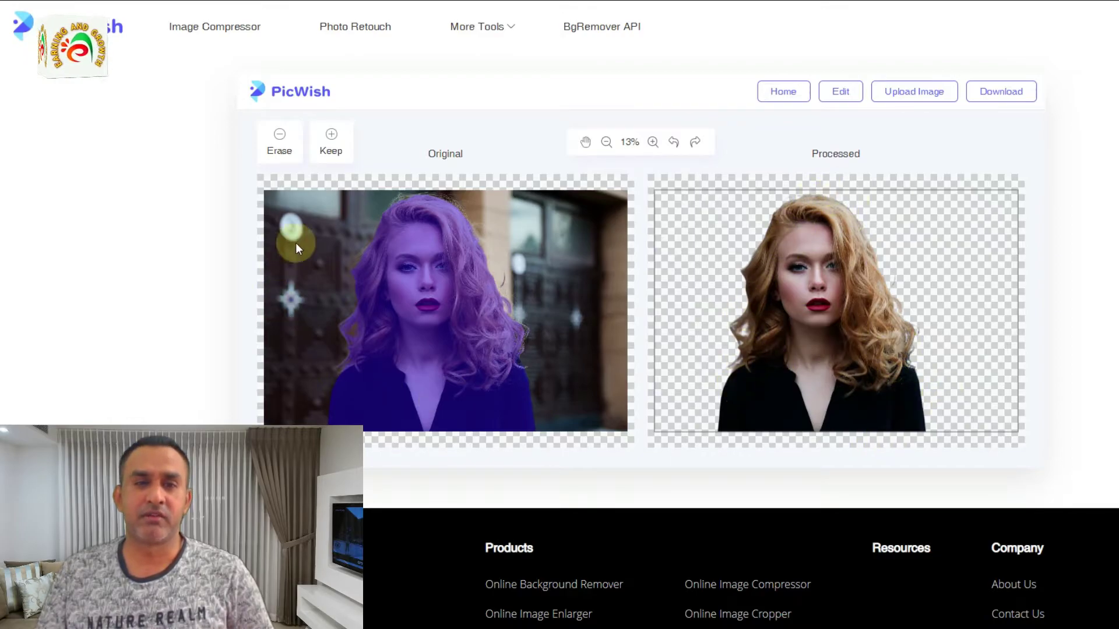
Step: Examine the processed portrait's face, hair and cutout edges at different magnifications against the original
{"action": "scroll", "coordinate": [410, 263], "scroll_direction": "up", "scroll_amount": 5}
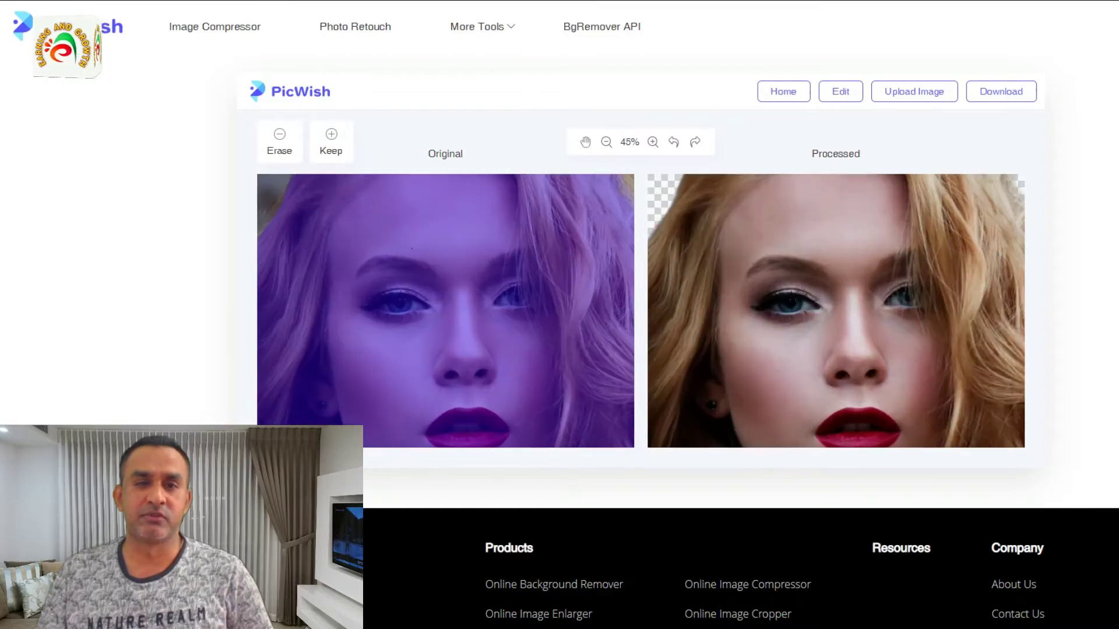
{"action": "scroll", "coordinate": [413, 248], "scroll_direction": "up", "scroll_amount": 2}
{"action": "scroll", "coordinate": [412, 247], "scroll_direction": "down", "scroll_amount": 8}
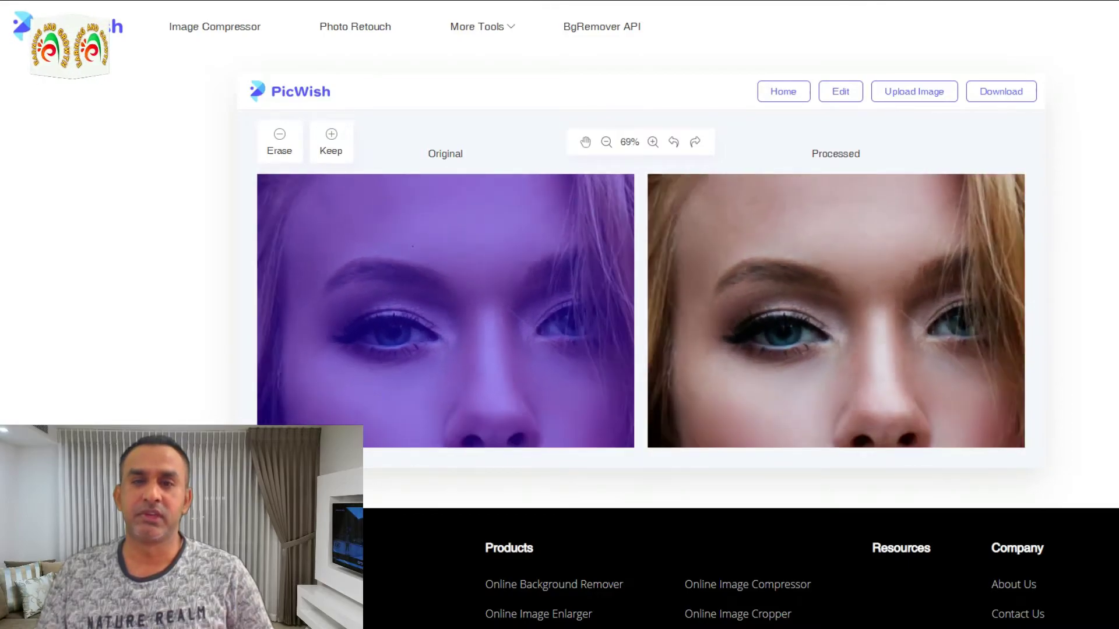
{"action": "scroll", "coordinate": [412, 246], "scroll_direction": "up", "scroll_amount": 4}
{"action": "scroll", "coordinate": [412, 246], "scroll_direction": "up", "scroll_amount": 4}
{"action": "scroll", "coordinate": [413, 245], "scroll_direction": "down", "scroll_amount": 1}
{"action": "scroll", "coordinate": [413, 244], "scroll_direction": "up", "scroll_amount": 1}
{"action": "scroll", "coordinate": [413, 243], "scroll_direction": "down", "scroll_amount": 4}
{"action": "scroll", "coordinate": [836, 311], "scroll_direction": "down", "scroll_amount": 3}
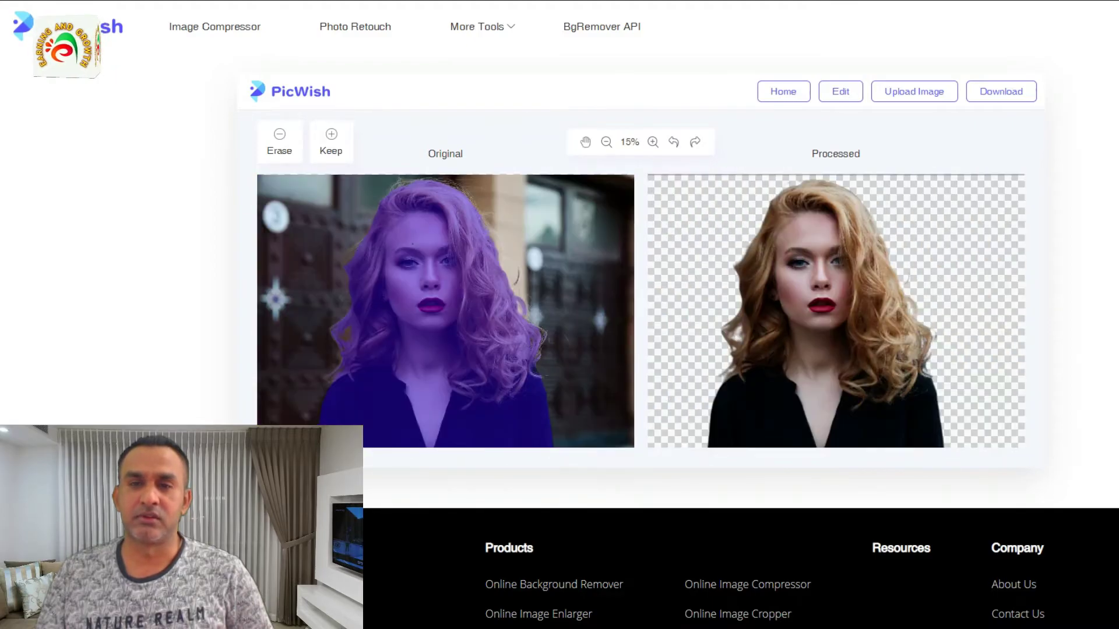
{"action": "scroll", "coordinate": [835, 310], "scroll_direction": "up", "scroll_amount": 4}
{"action": "scroll", "coordinate": [835, 311], "scroll_direction": "down", "scroll_amount": 4}
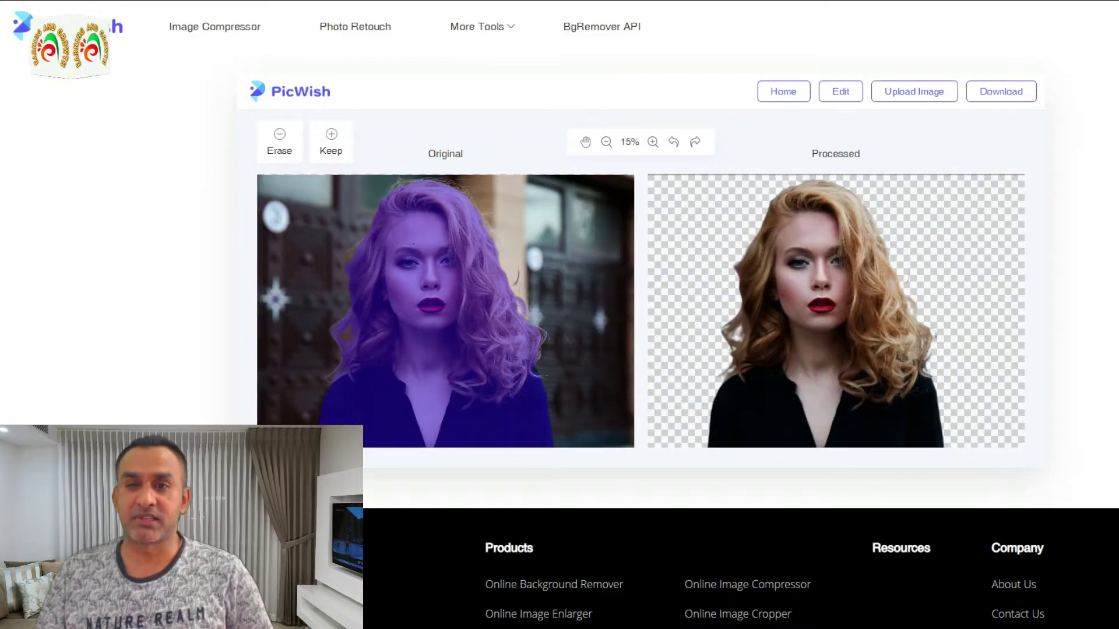
Step: Download the processed portrait and inspect its facial detail and hair edges in the image viewer at several magnifications
{"action": "left_click", "coordinate": [1002, 94]}
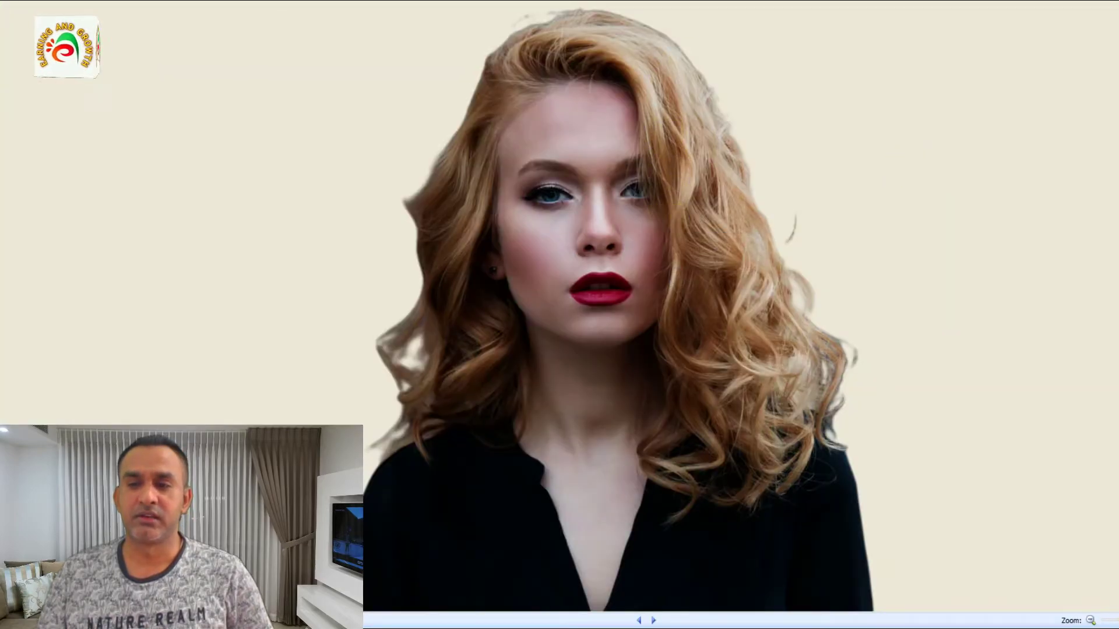
{"action": "scroll", "coordinate": [650, 306], "scroll_direction": "up", "scroll_amount": 5}
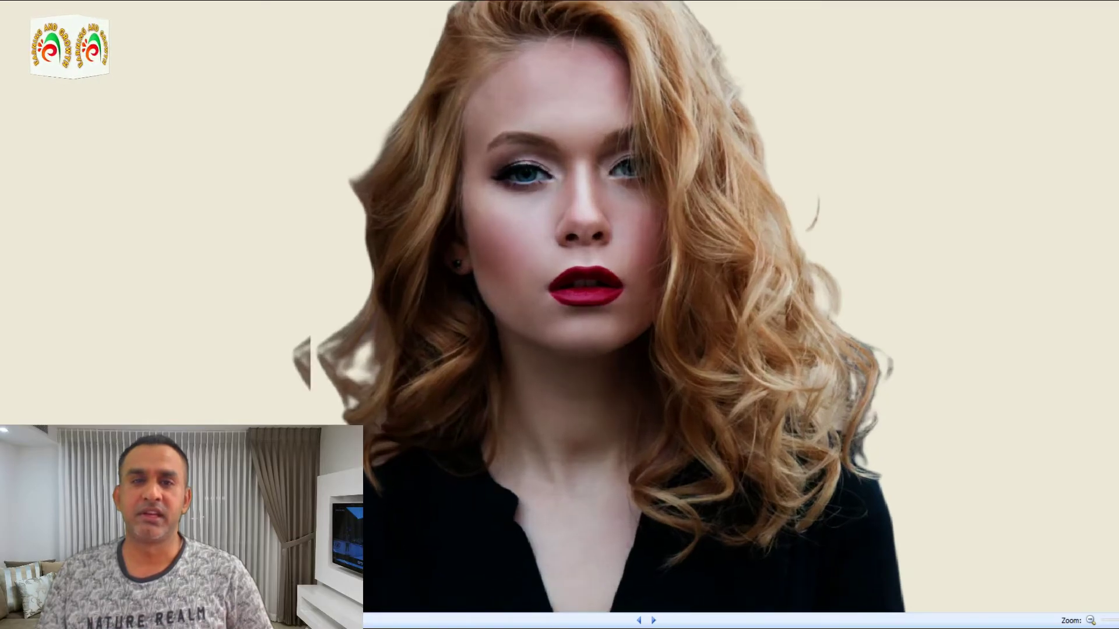
{"action": "scroll", "coordinate": [648, 306], "scroll_direction": "up", "scroll_amount": 1}
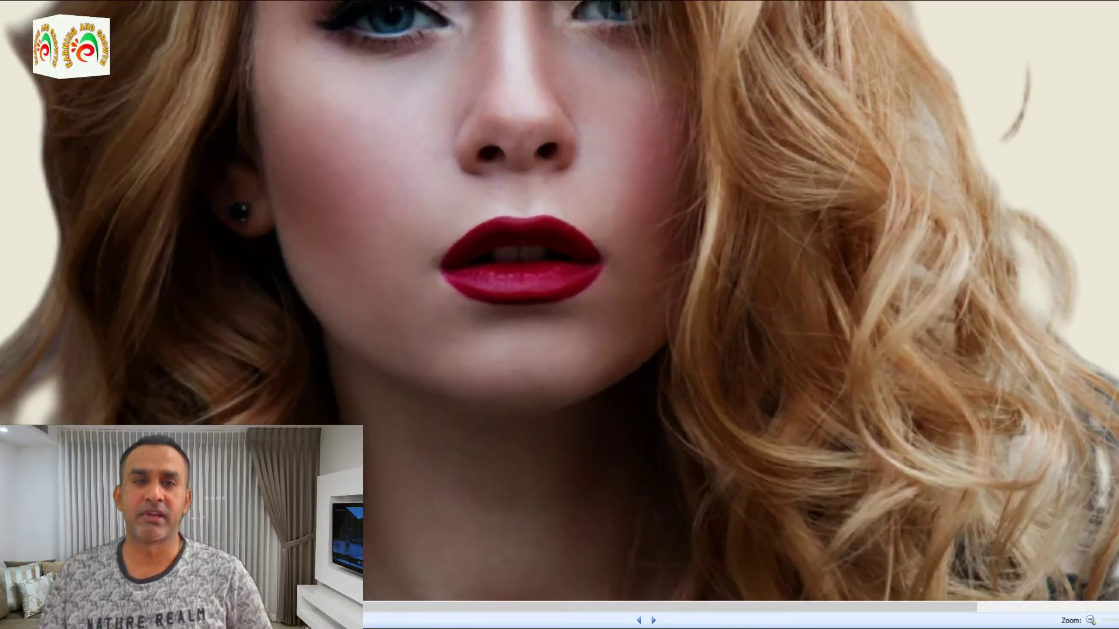
{"action": "scroll", "coordinate": [648, 306], "scroll_direction": "up", "scroll_amount": 2}
{"action": "scroll", "coordinate": [648, 306], "scroll_direction": "up", "scroll_amount": 4}
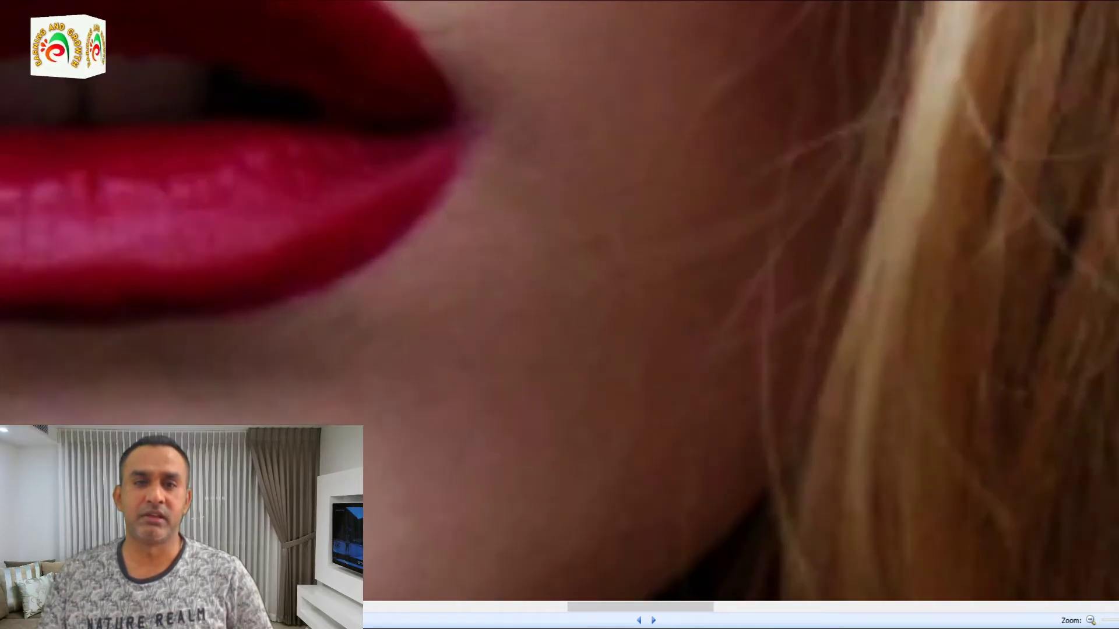
{"action": "scroll", "coordinate": [648, 306], "scroll_direction": "down", "scroll_amount": 10}
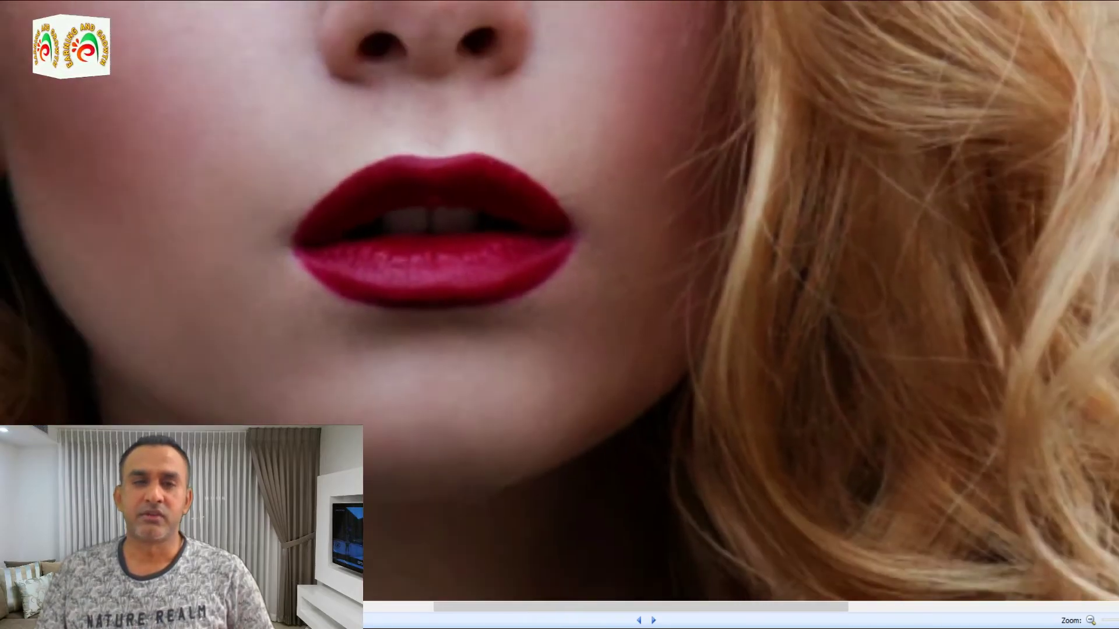
{"action": "scroll", "coordinate": [648, 306], "scroll_direction": "down", "scroll_amount": 4}
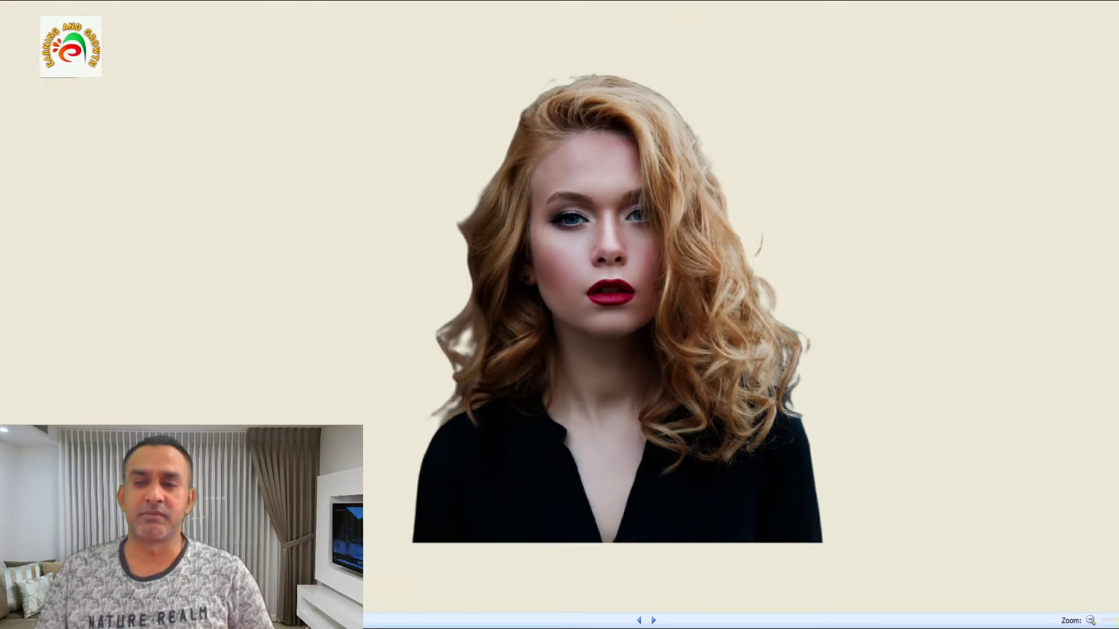